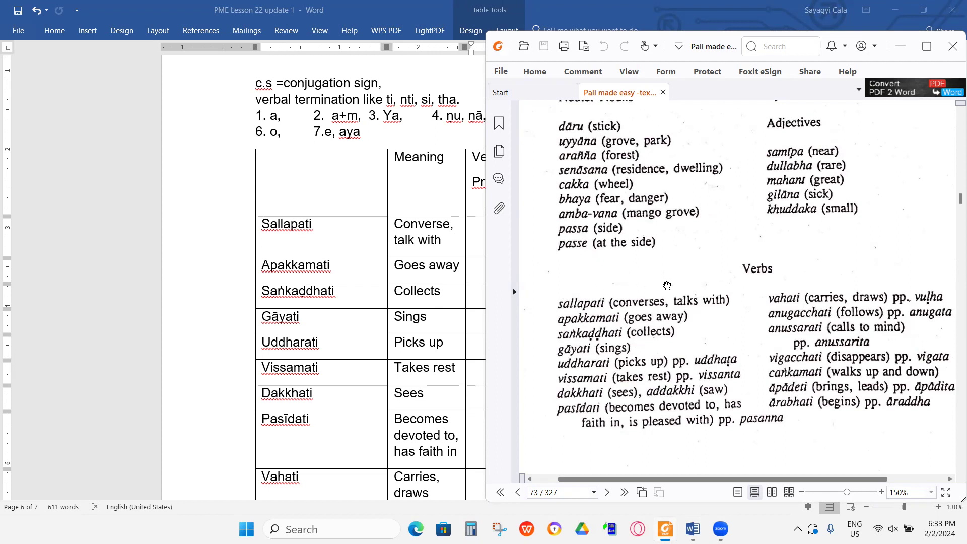
- Check the Foxit PDF verb list, then bring Word back at Sallapati's formation cell
left_click(412, 226)
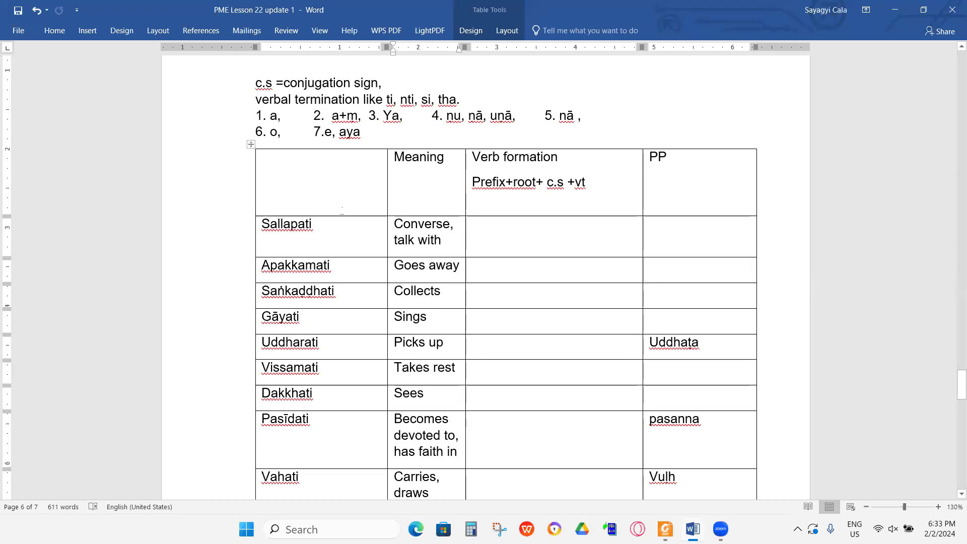
key("alt+Tab")
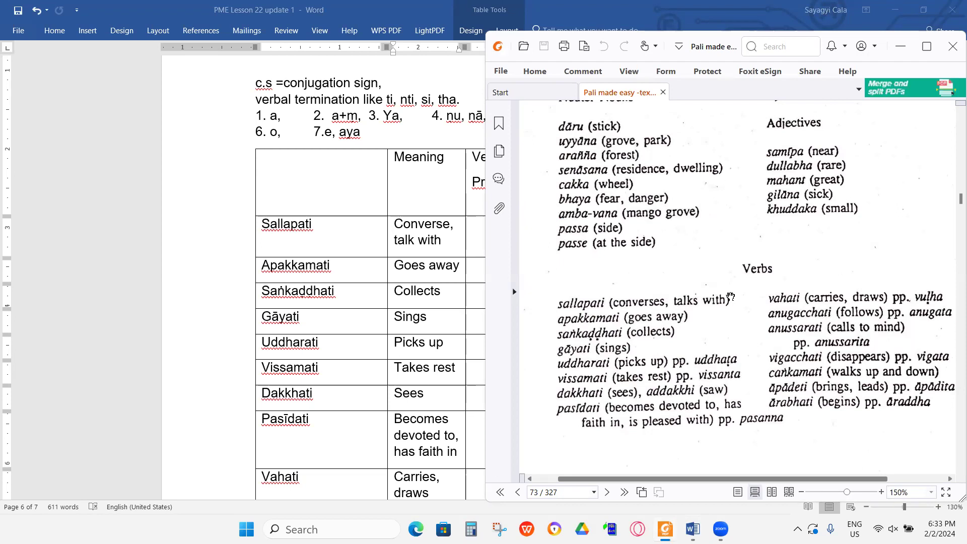
left_click(473, 231)
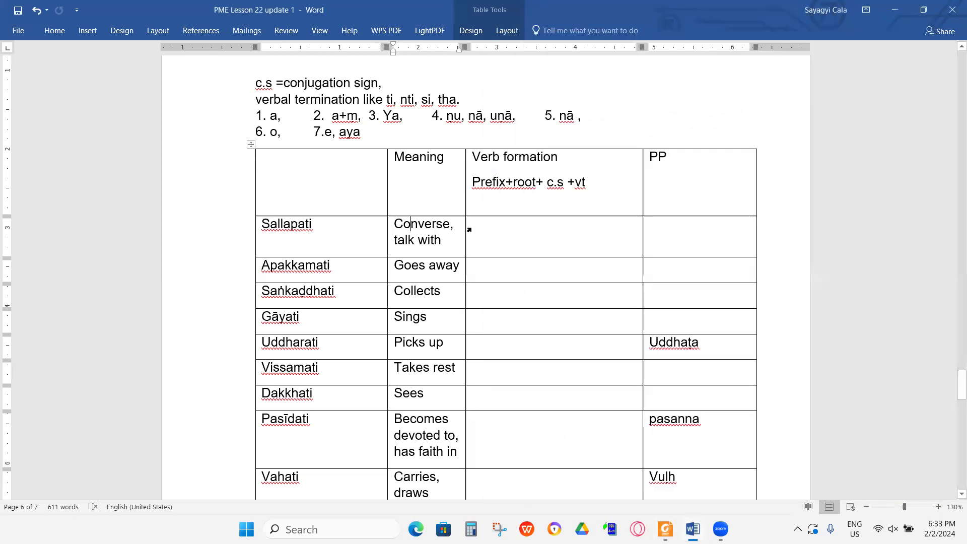
double_click(474, 231)
left_click(473, 232)
left_click(306, 84)
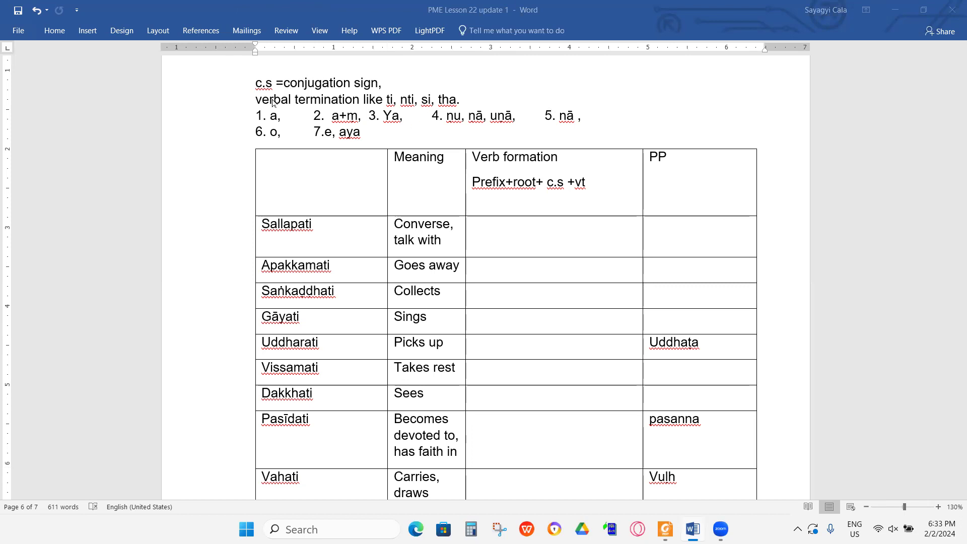
left_click(360, 120)
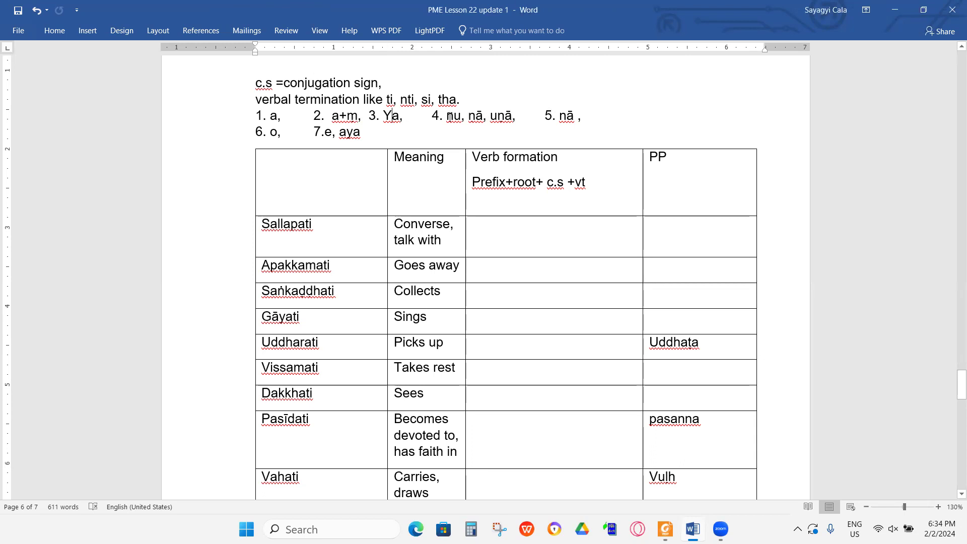
left_click_drag(446, 115, 513, 116)
left_click(522, 117)
left_click(491, 230)
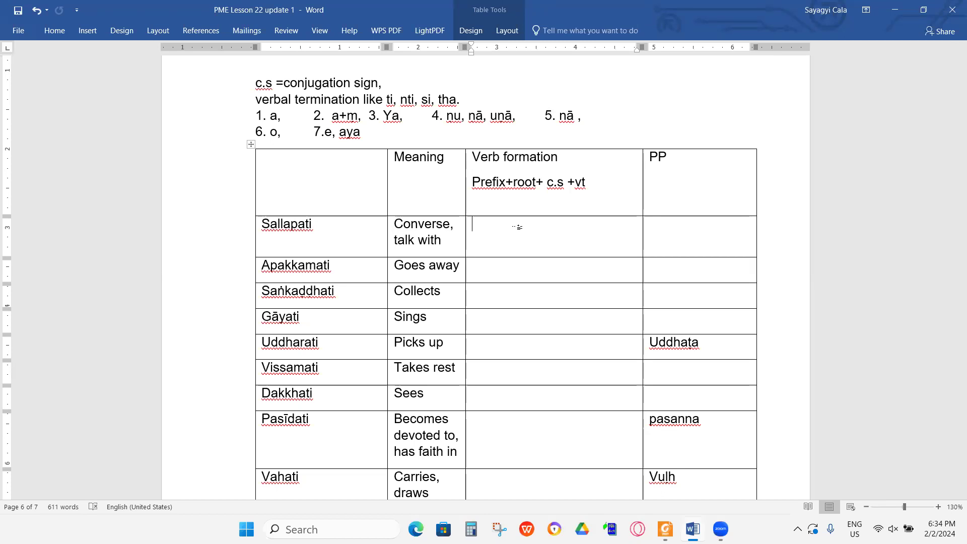
- Retitle the column 'Verb formation/analysis' and start Sallapati's analysis with '√ sal'
left_click(570, 162)
type("/analysis")
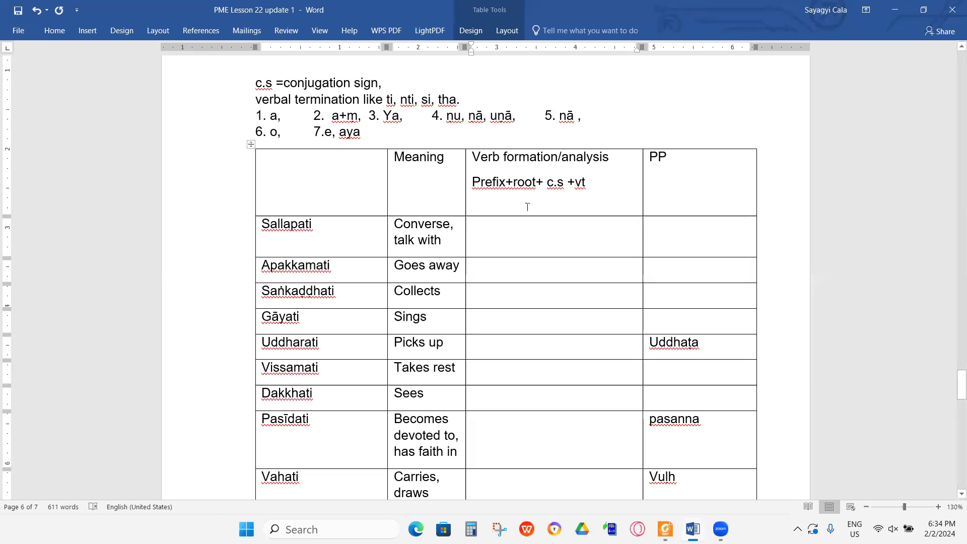
left_click(510, 227)
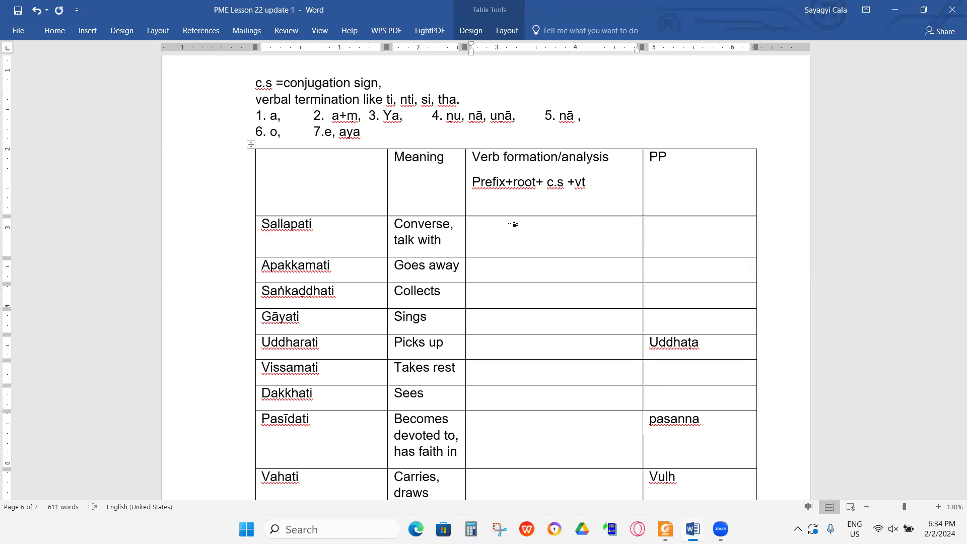
type("√ sal")
- Rewrite Sallapati's analysis as 'Sal √ lap + a + ti' and select the Sal prefix
key("Left")
key("Left")
key("Left")
key("Left")
key("Left")
left_click(573, 225)
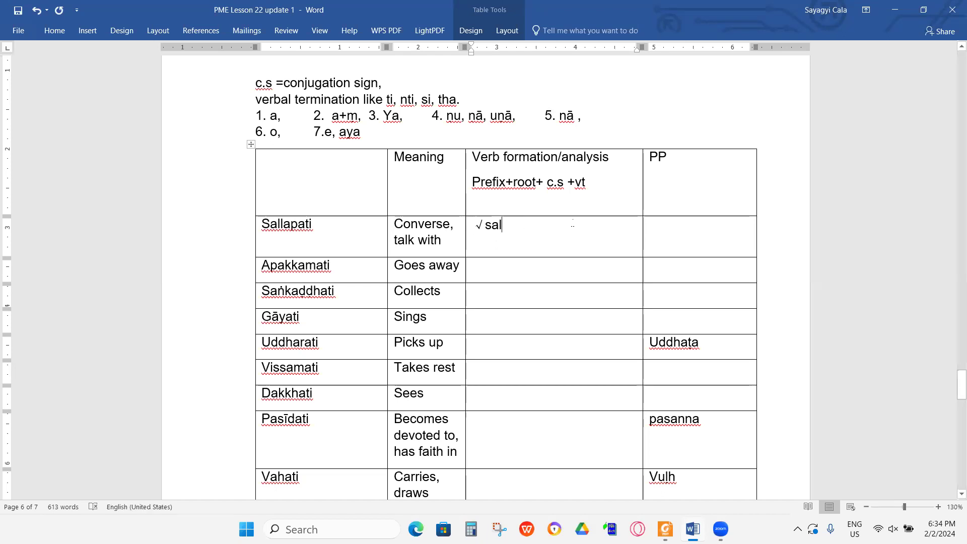
key("BackSpace")
key("BackSpace")
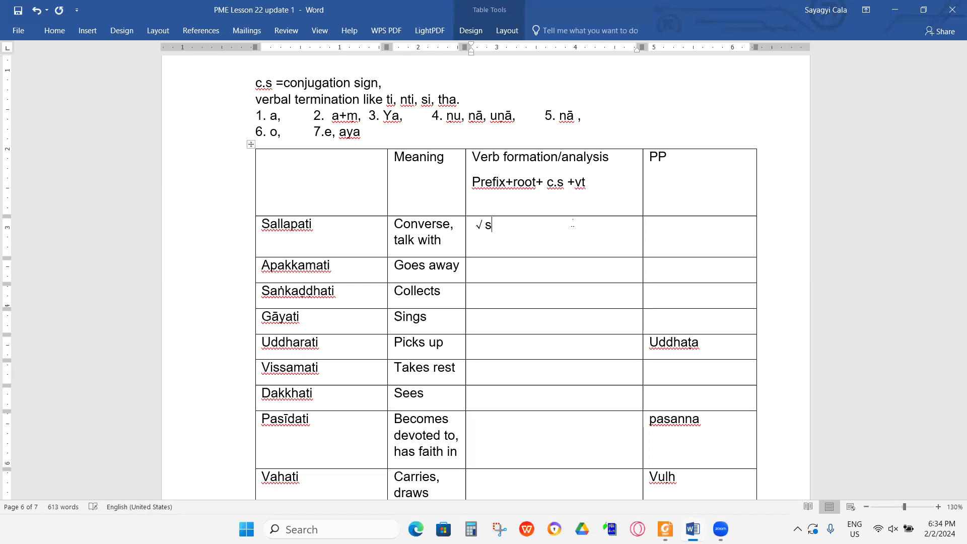
key("BackSpace")
key("BackSpace")
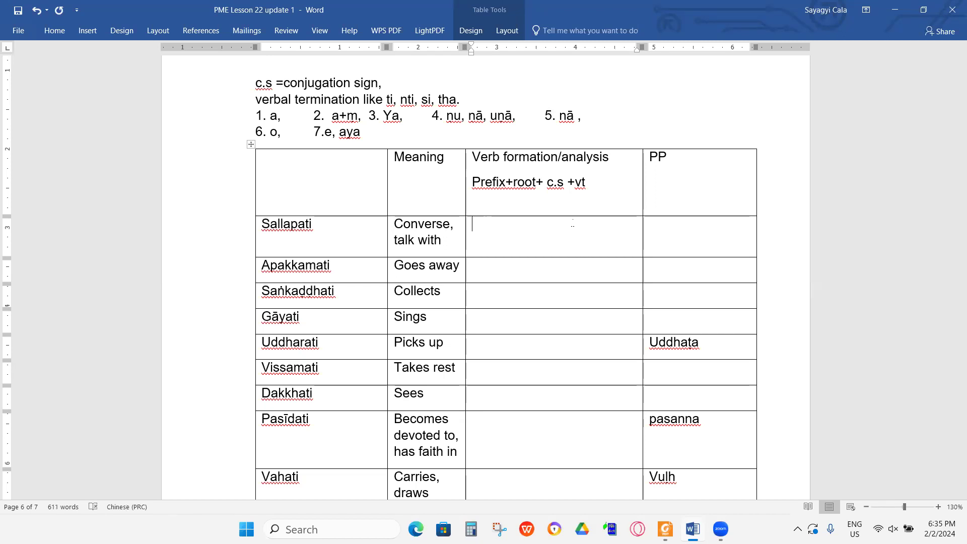
type("sal")
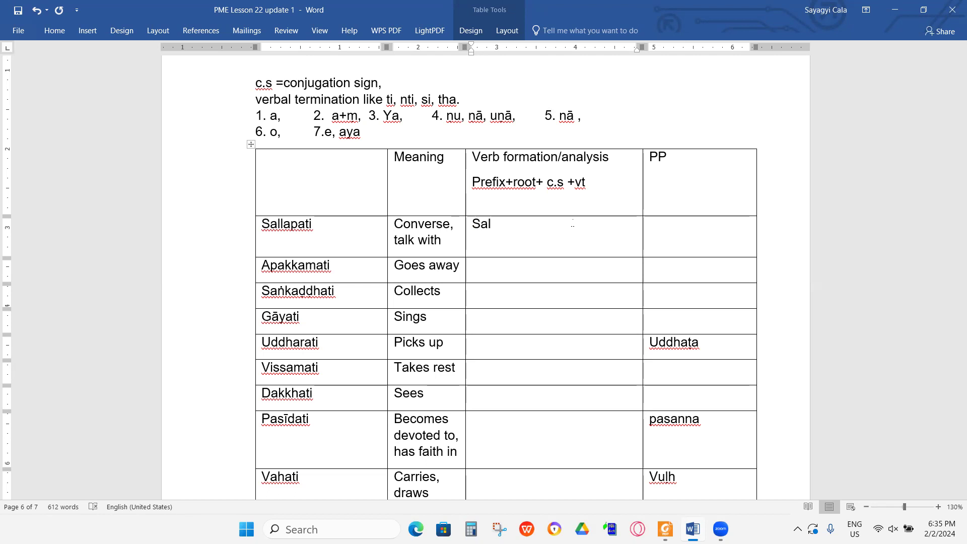
type("√ lap + a + ti")
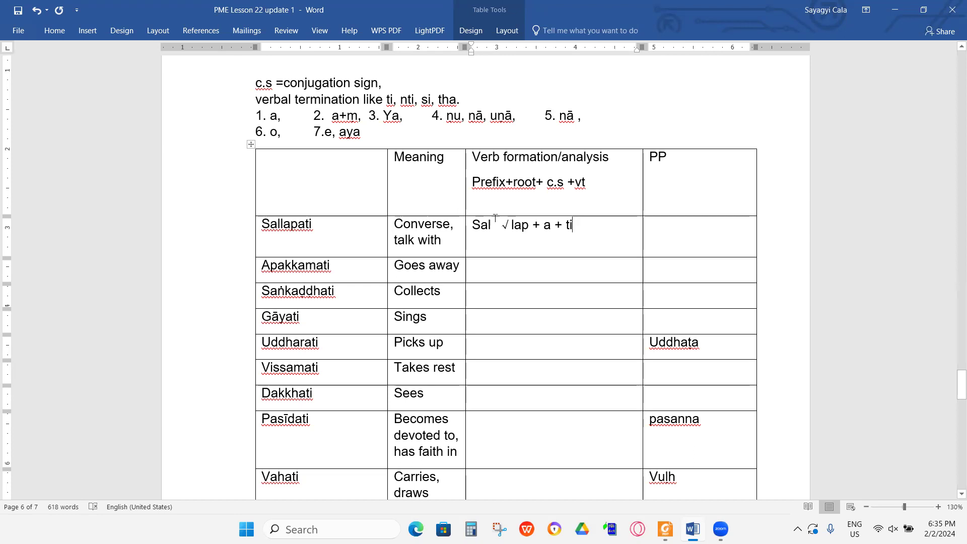
left_click_drag(492, 224, 468, 226)
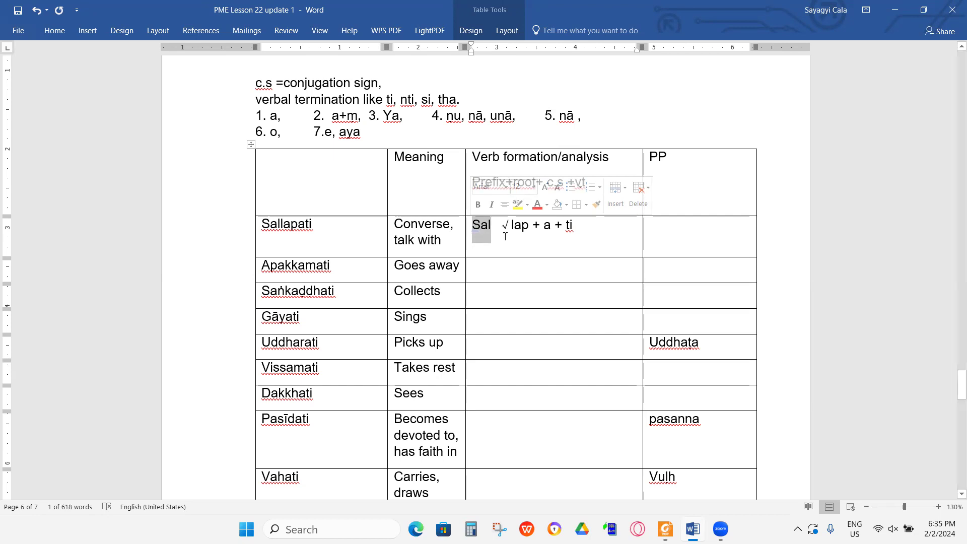
- Change the prefix Sal to 'Sam +' in Sallapati's analysis
left_click(559, 228)
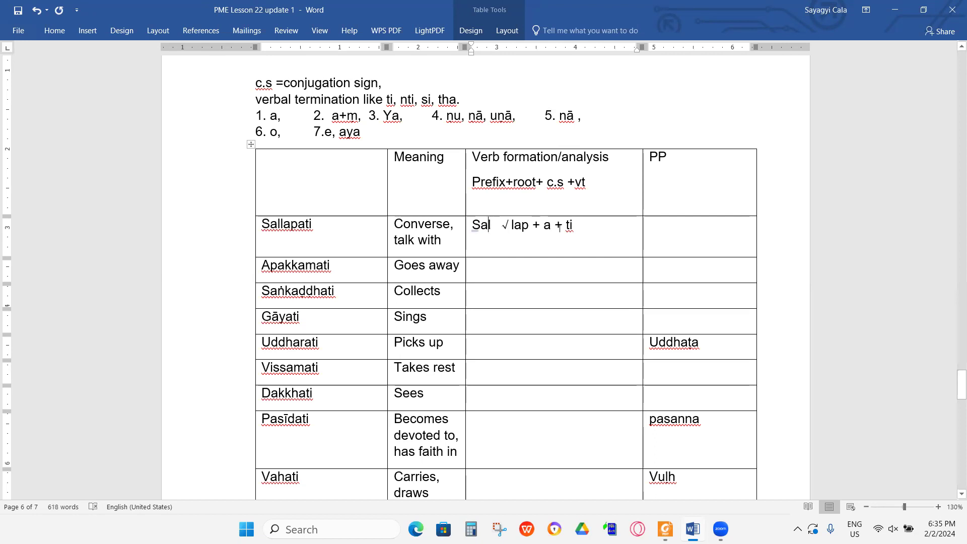
key("BackSpace")
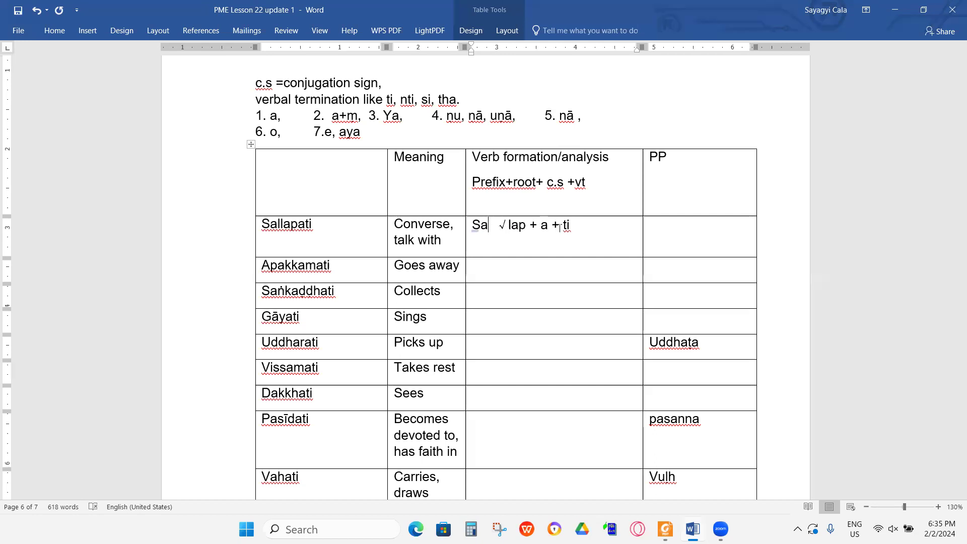
type("m +")
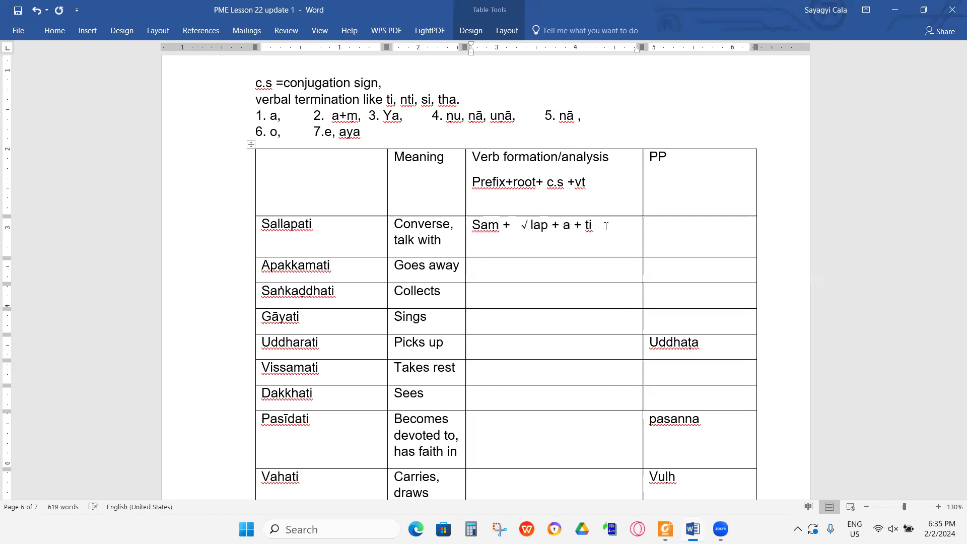
left_click(614, 227)
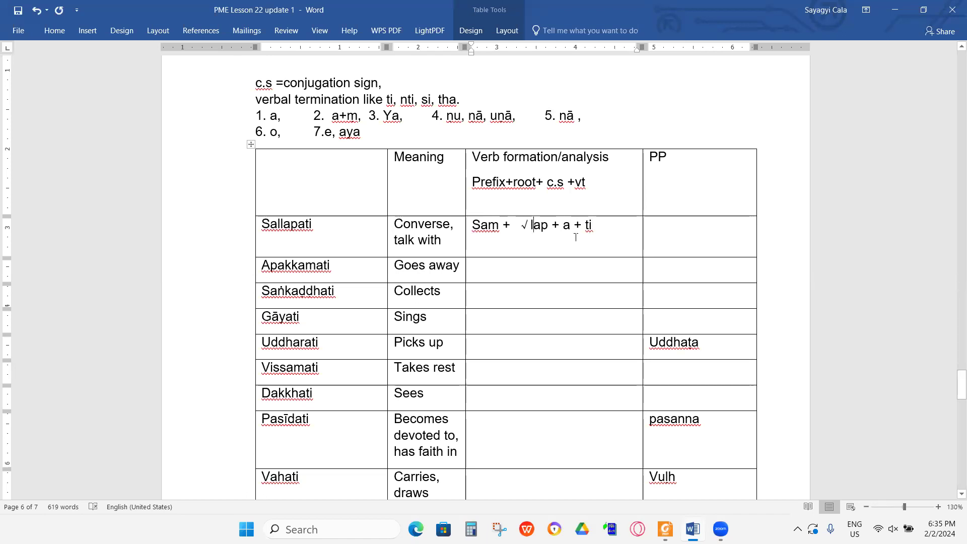
left_click_drag(532, 224, 488, 225)
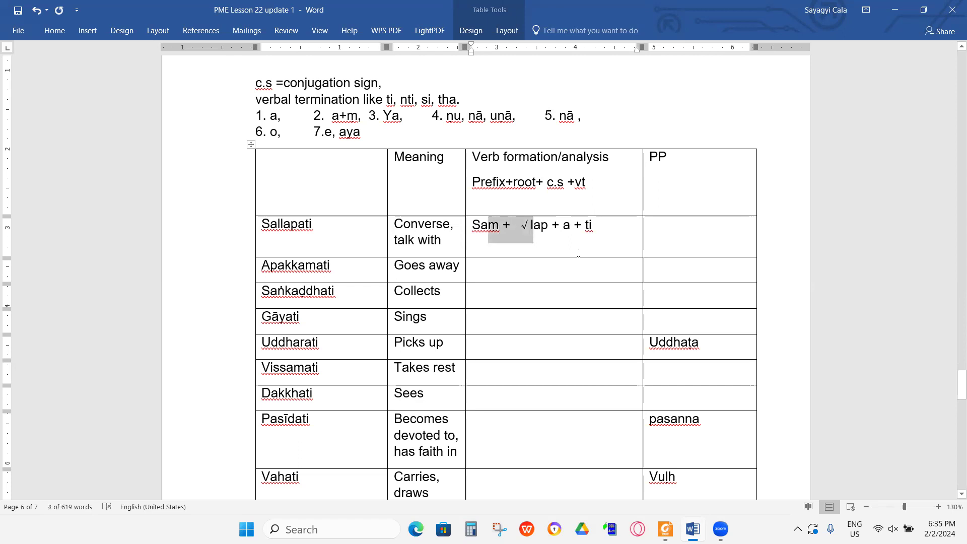
- Add a second line 'll (assimilation)' beneath the Sallapati analysis
left_click(609, 226)
key("Return")
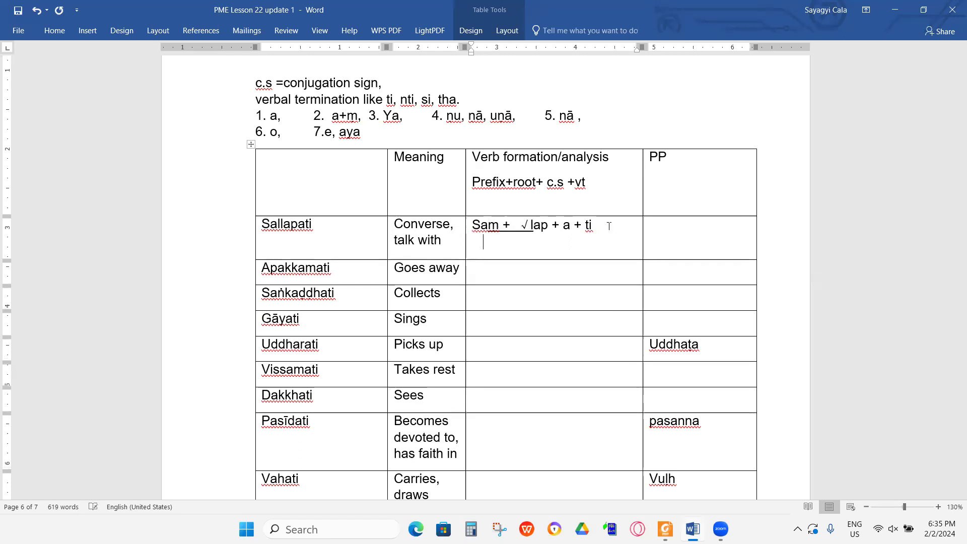
type("ll")
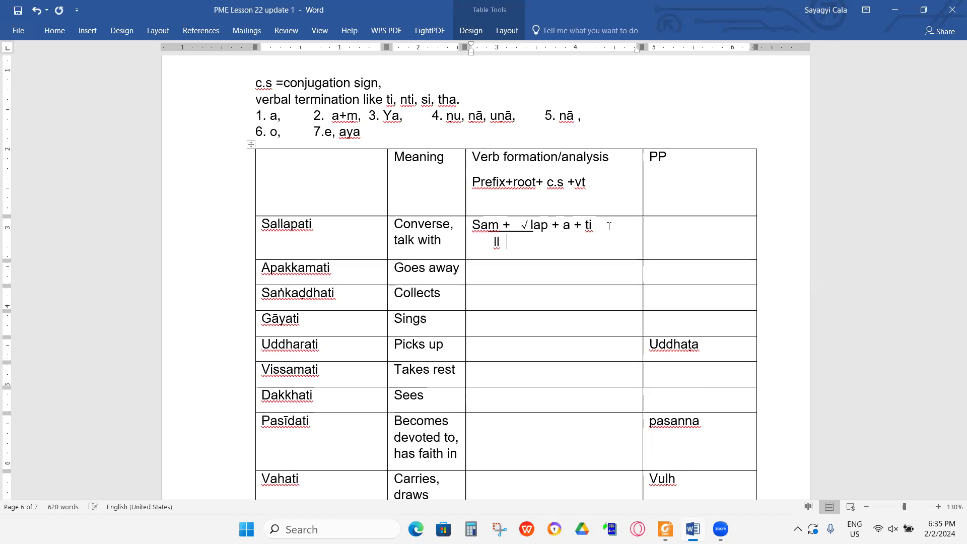
type("(a")
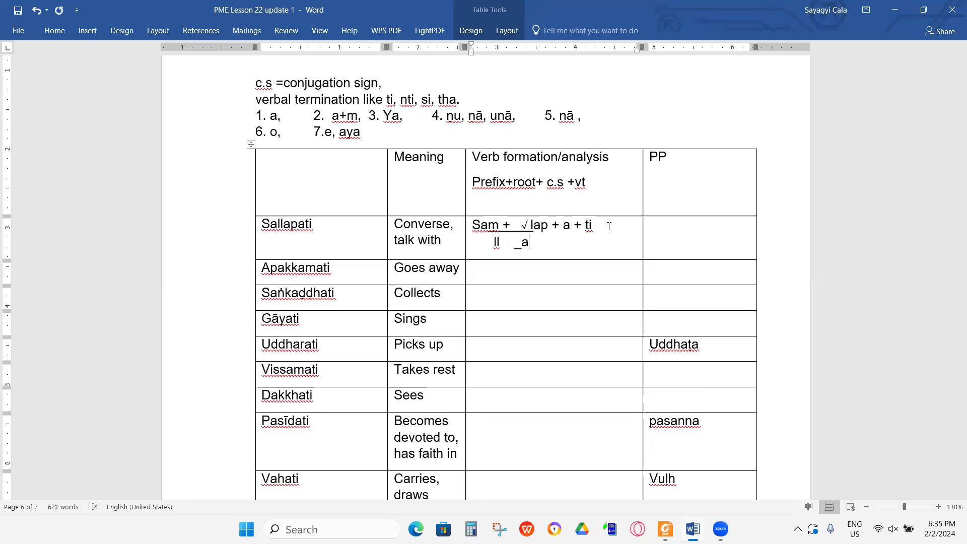
key("BackSpace")
type("ass")
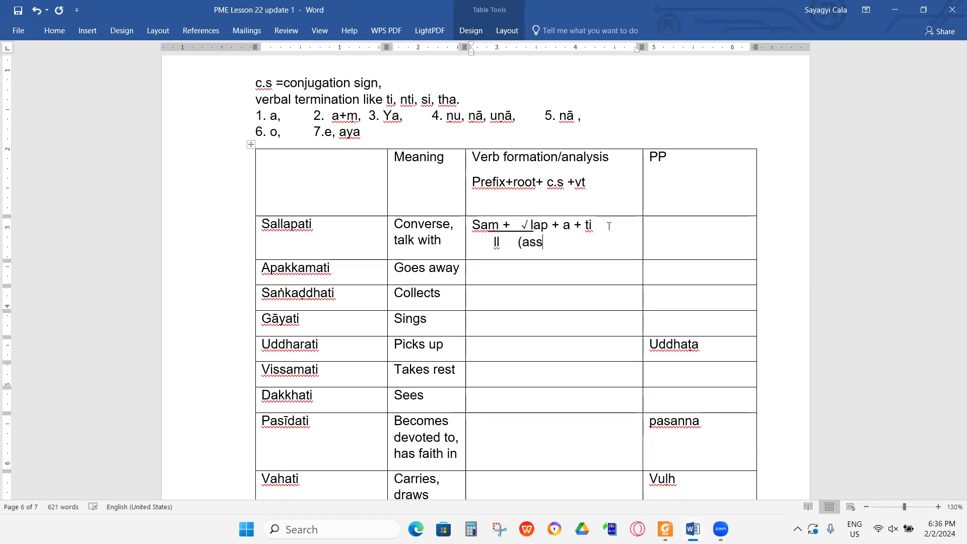
type("imilation)")
left_click(678, 229)
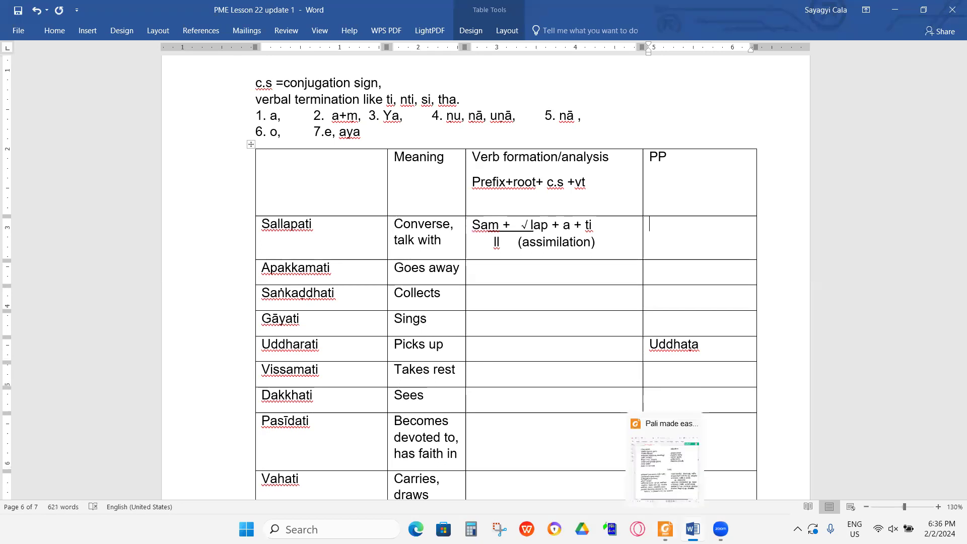
left_click(666, 528)
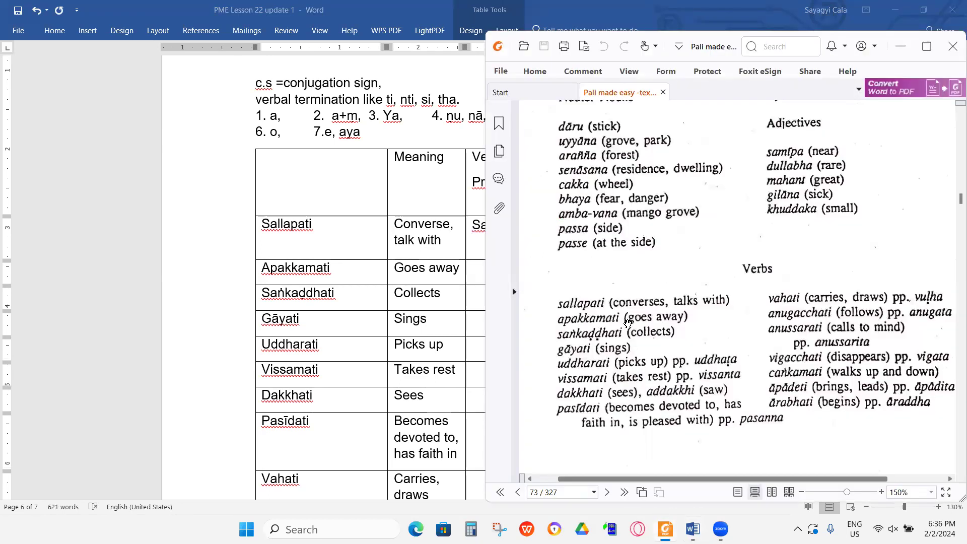
left_click(479, 284)
left_click(668, 233)
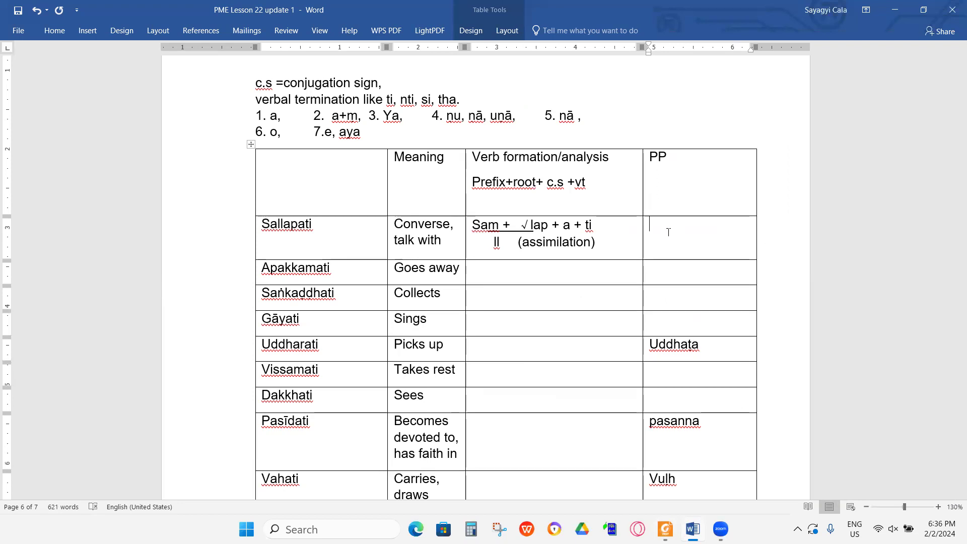
- Add the suffix lines '(i)ta/ta' and 'na' under the PP heading
left_click(690, 160)
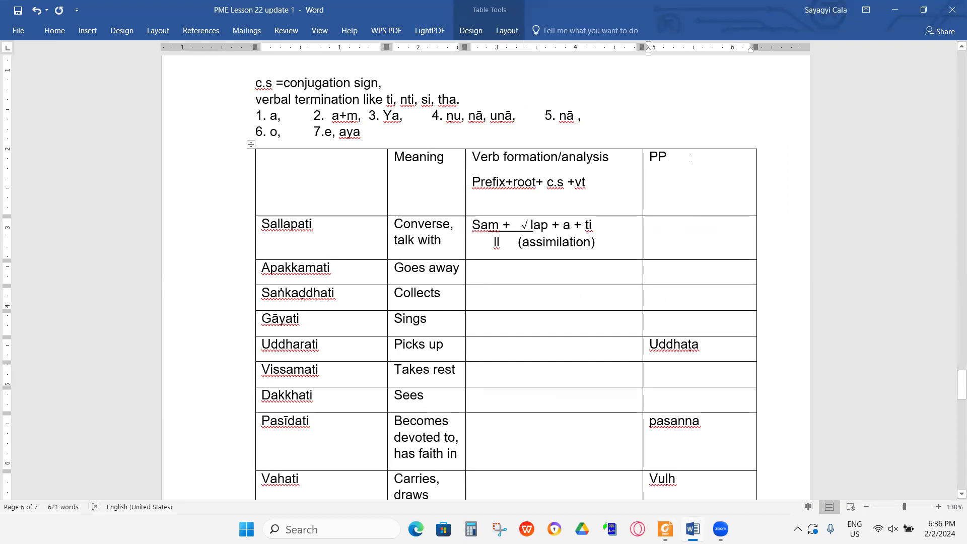
key("Return")
type("(i")
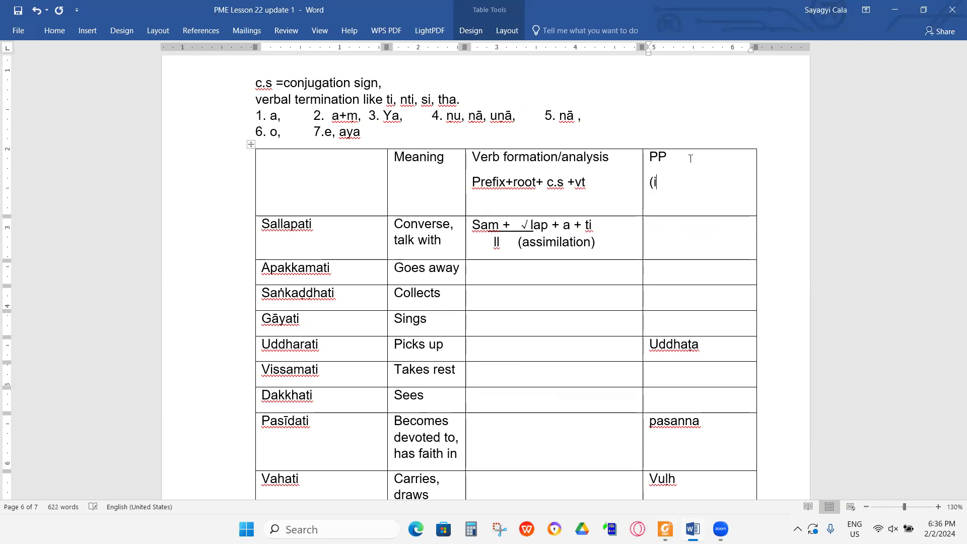
type(")ta")
key("Return")
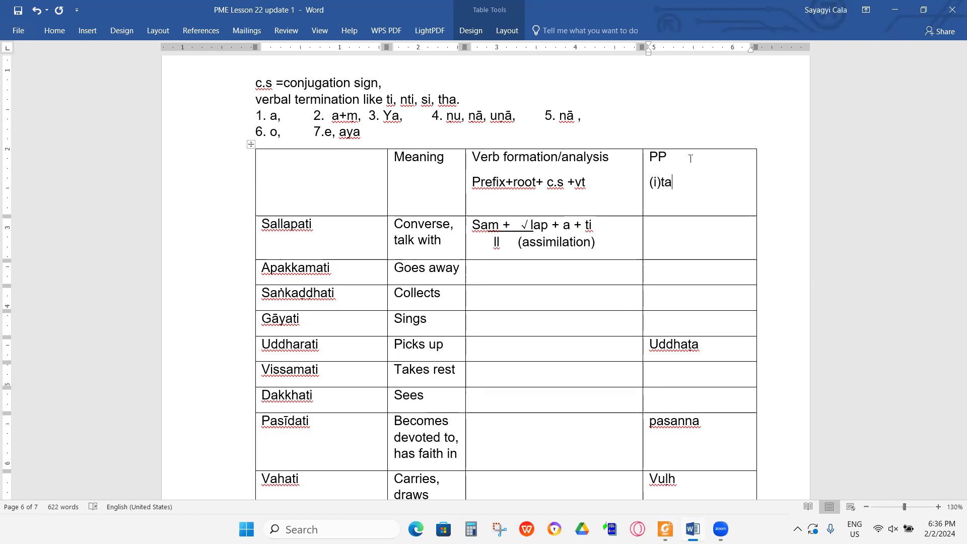
type("/ta")
key("Return")
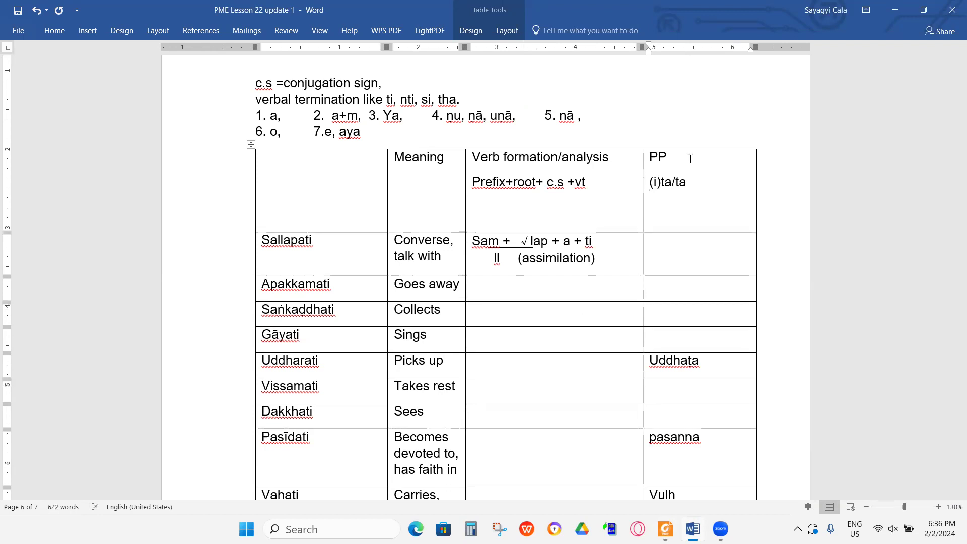
type("na")
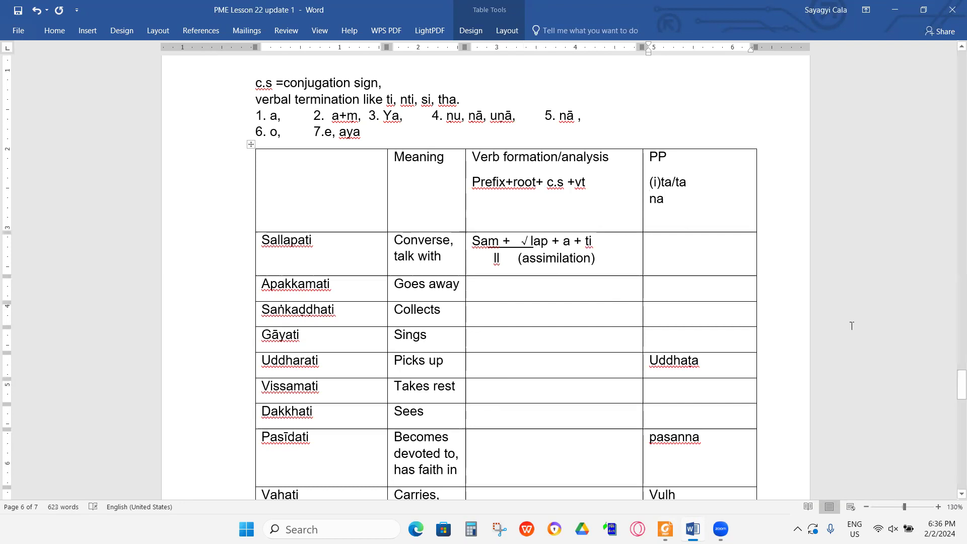
- Finish the note 'na – for root ending with d and r.' and enter 'sallapita' as Sallapati's PP
left_click(868, 508)
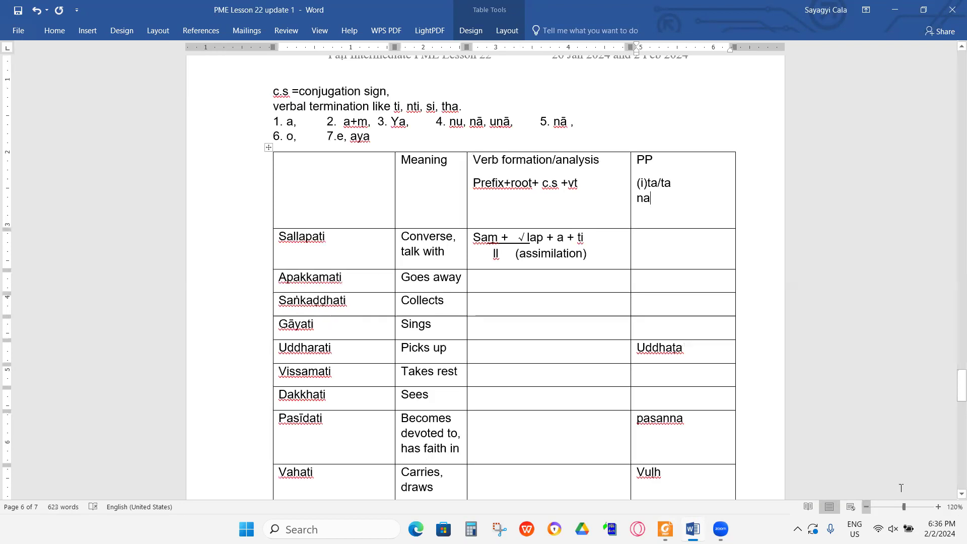
left_click(938, 507)
scroll(669, 197, "down", 1)
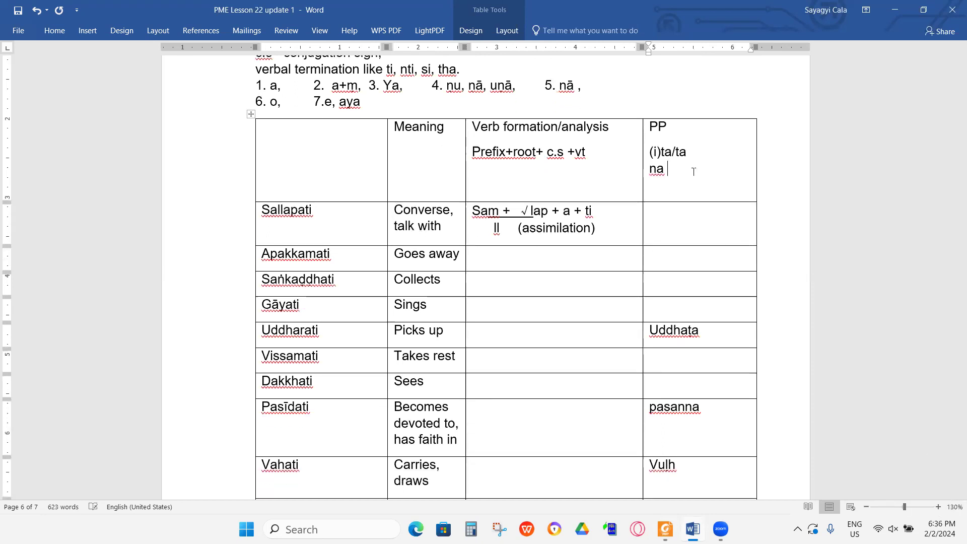
type("-d and")
key("BackSpace")
key("BackSpace")
key("BackSpace")
key("BackSpace")
key("BackSpace")
type("d")
key("BackSpace")
type("for root ending with d and r.")
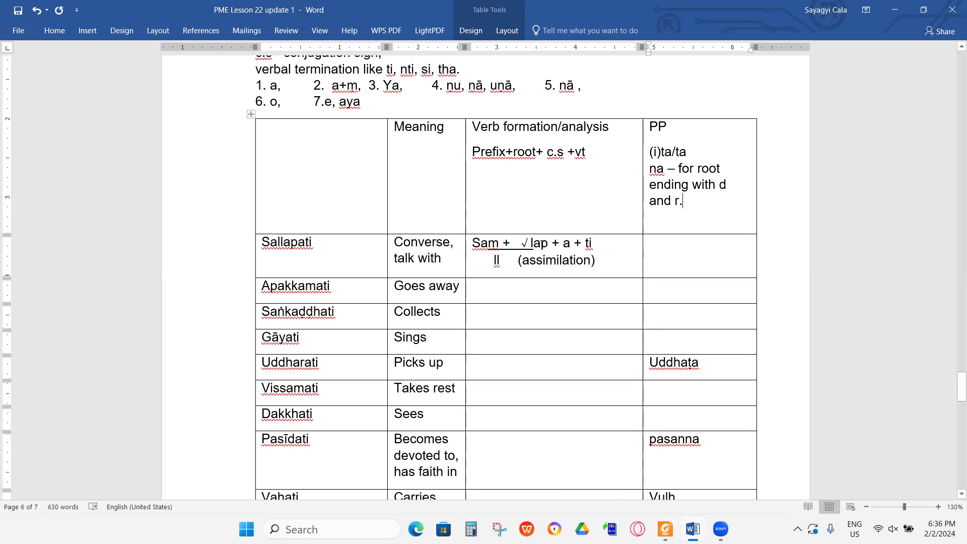
left_click(691, 256)
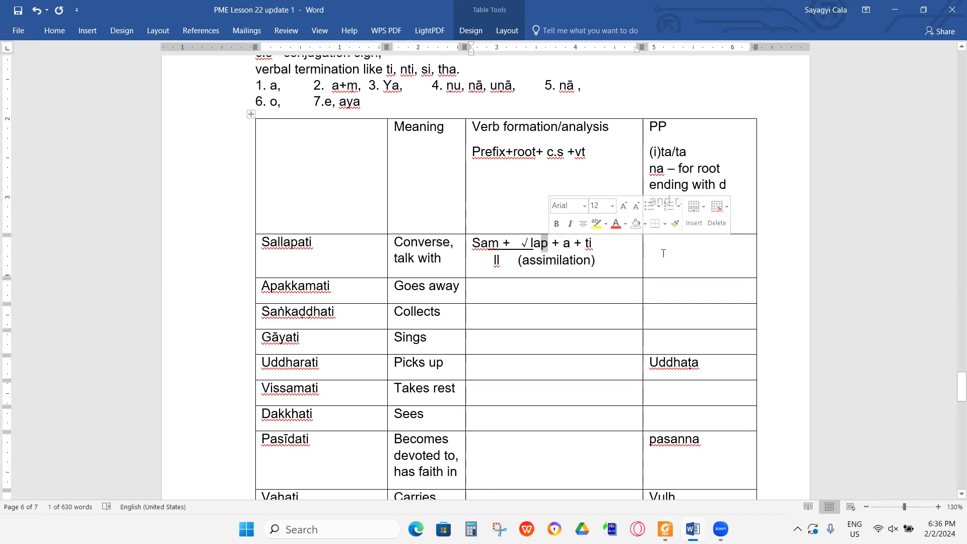
type("sa")
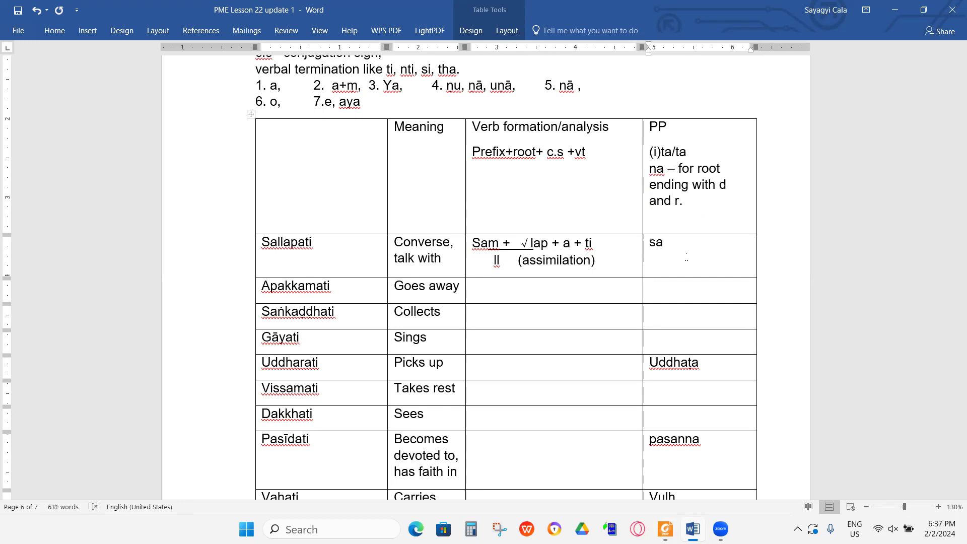
type("llapita")
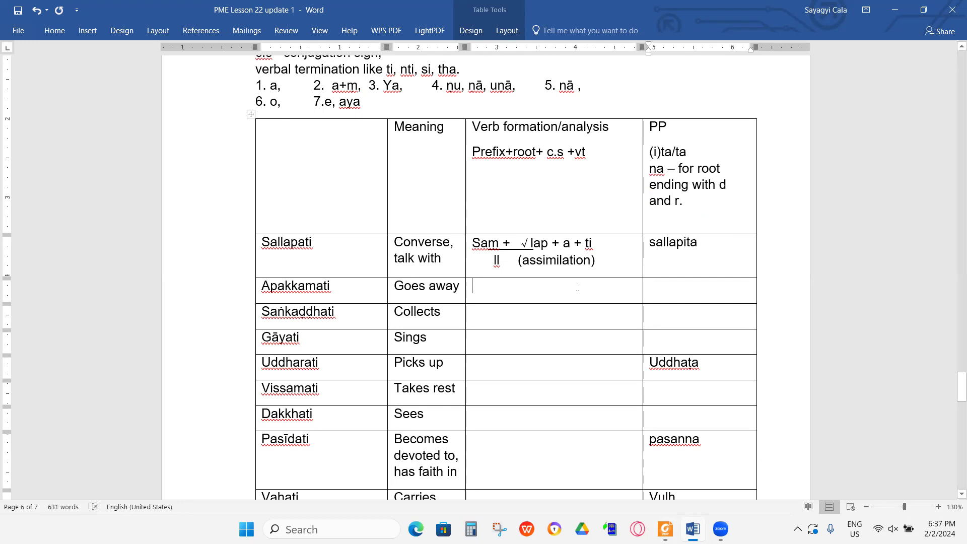